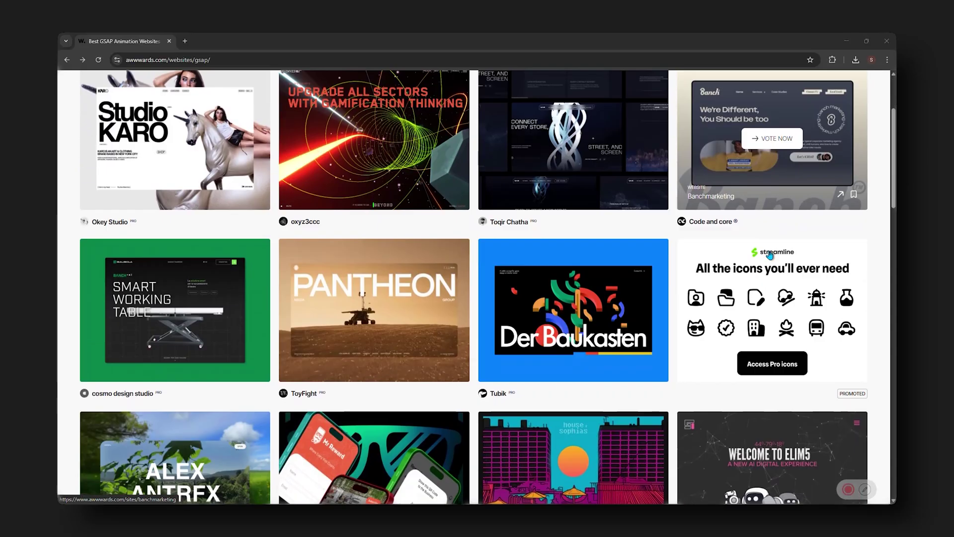
# Step: Scroll the Awwwards GSAP gallery down past the Katana and Clay cards to the lower rows
pyautogui.scroll(-3, 769, 255)
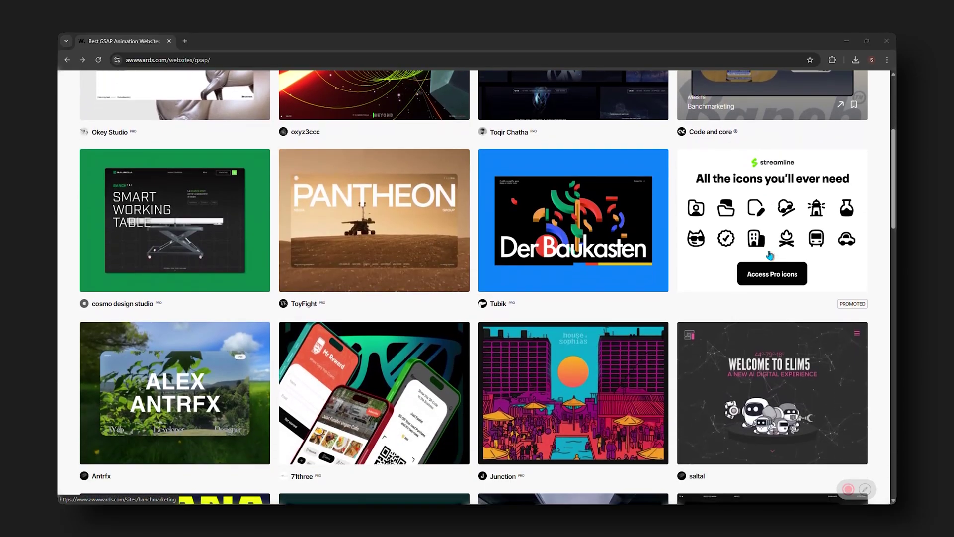
pyautogui.scroll(-3, 766, 257)
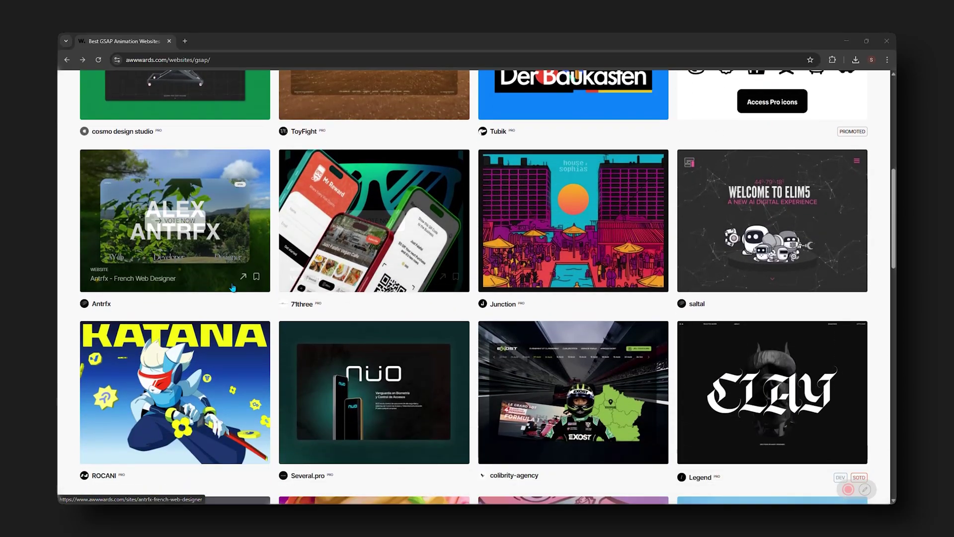
pyautogui.scroll(-3, 775, 322)
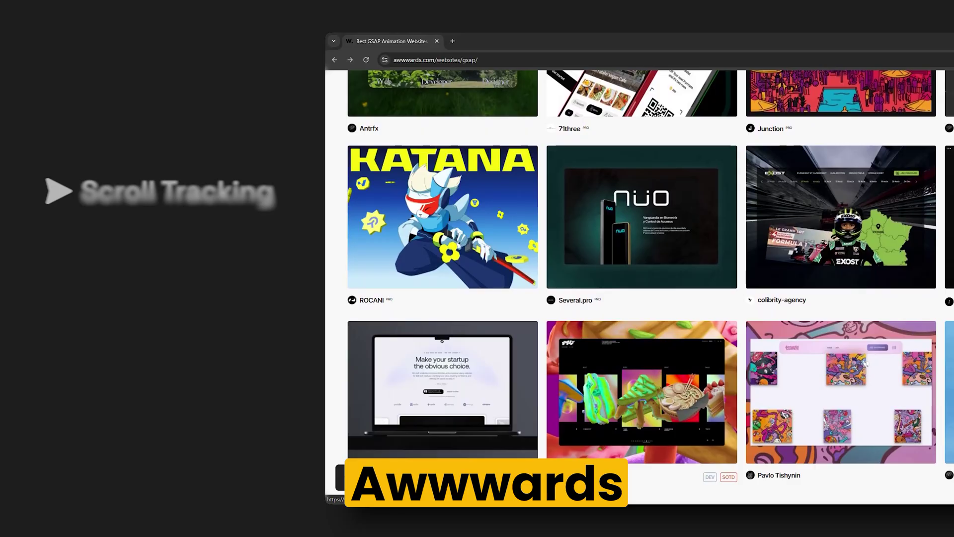
pyautogui.scroll(-4, 776, 322)
pyautogui.scroll(-4, 685, 286)
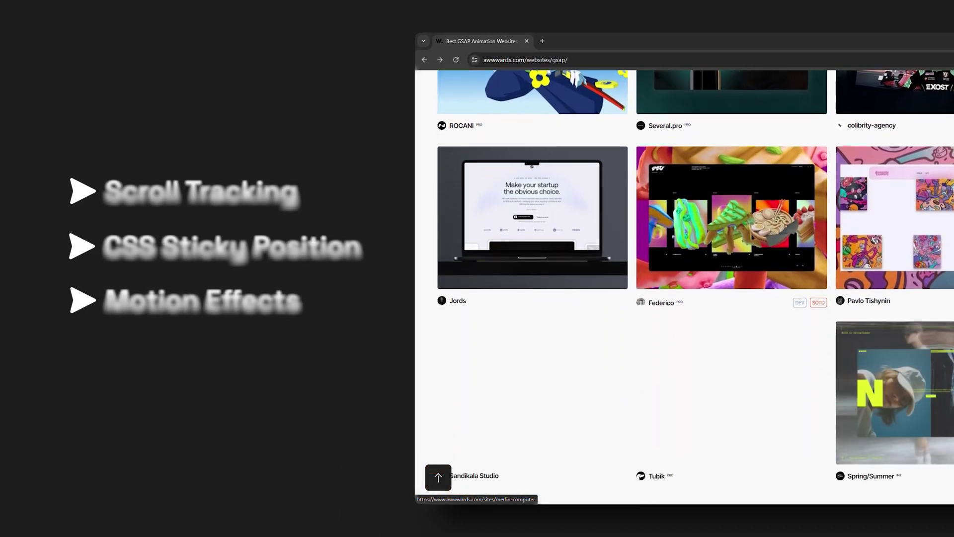
# Step: Slide akaru.fr's project strip from the AKARU hero past the Pikko cat project
pyautogui.scroll(-3, 685, 286)
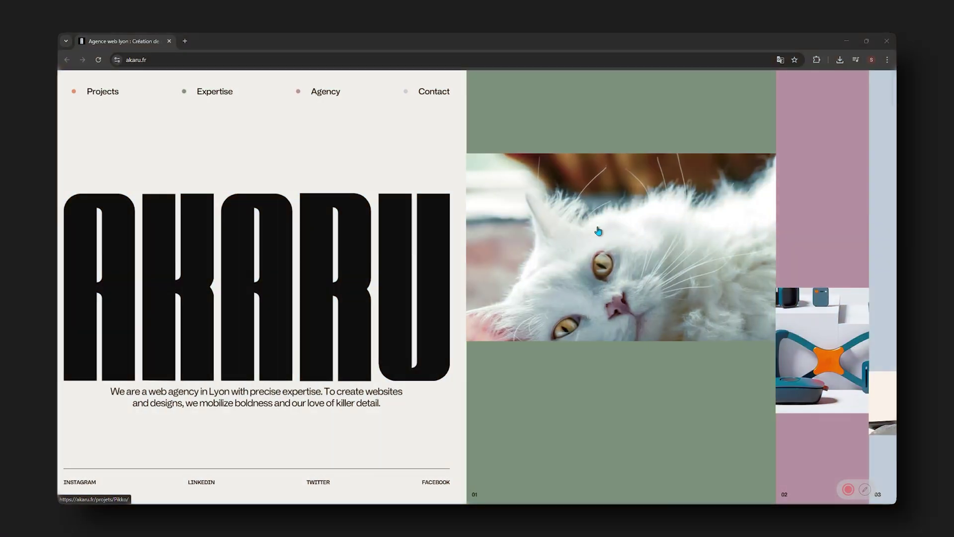
pyautogui.scroll(-5, 599, 231)
pyautogui.scroll(-5, 599, 232)
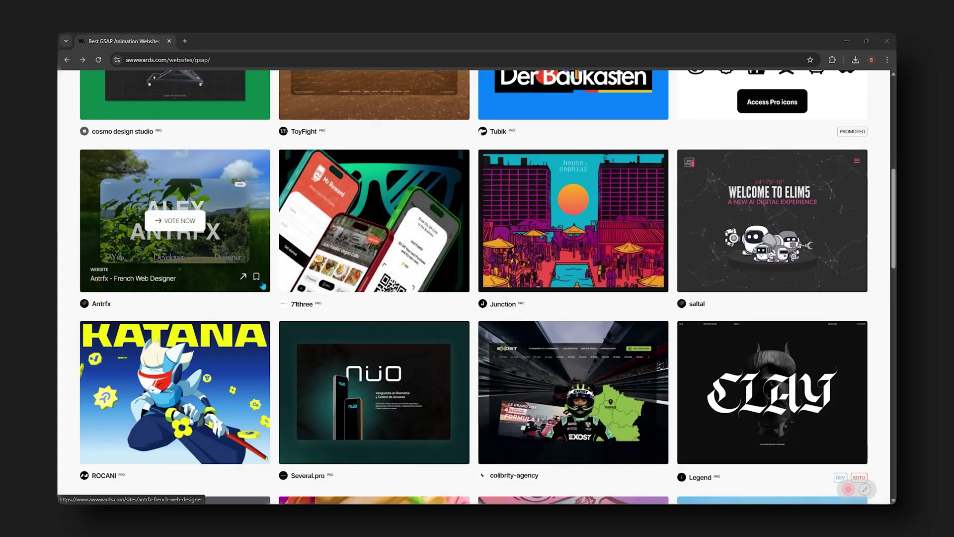
# Step: Scroll the Awwwards GSAP gallery down to the row with the Jords and Federico sites
pyautogui.scroll(-3, 775, 322)
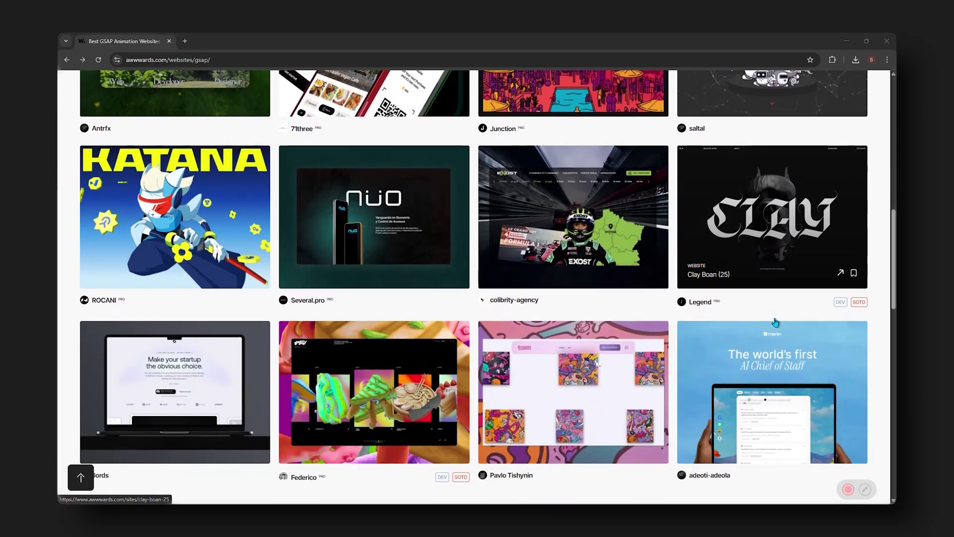
pyautogui.scroll(-2, 775, 322)
pyautogui.scroll(-2, 775, 322)
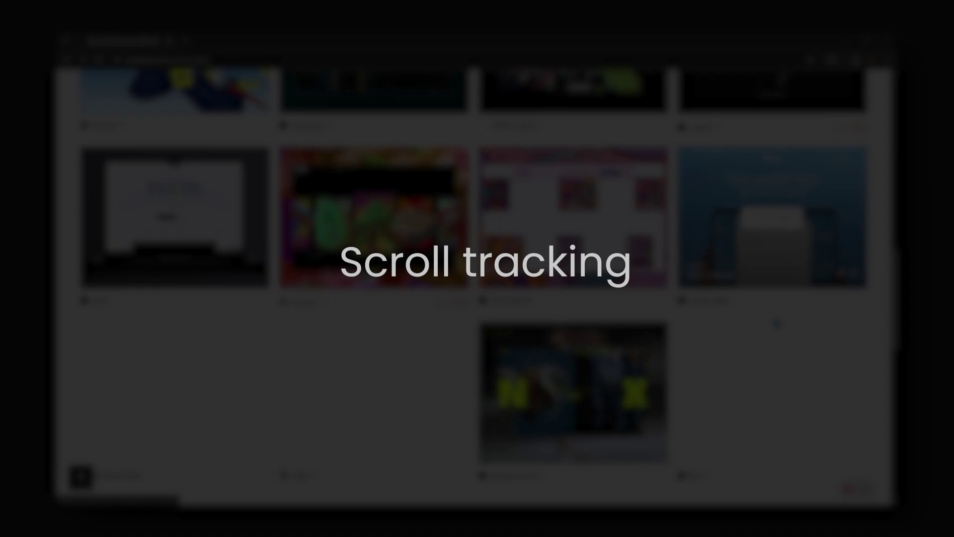
pyautogui.scroll(-5, 776, 323)
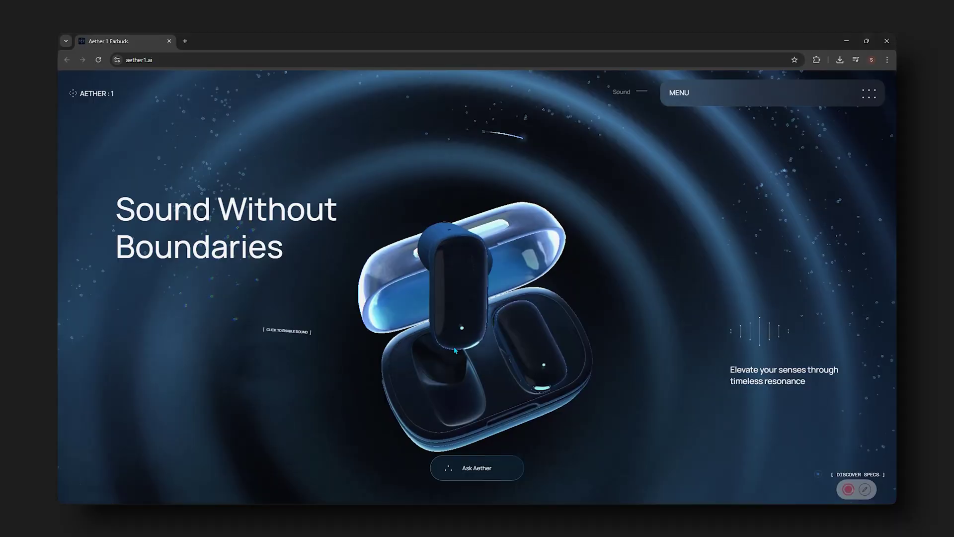
# Step: Scroll aether1.ai through Unrivalled audio quality to the Crafted for pure clarity section
pyautogui.scroll(-3, 455, 351)
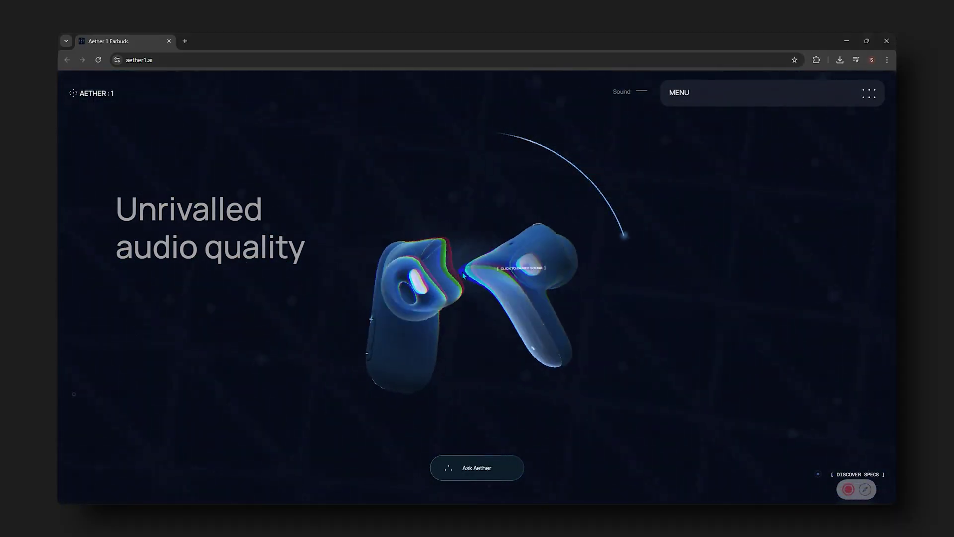
pyautogui.scroll(-3, 463, 276)
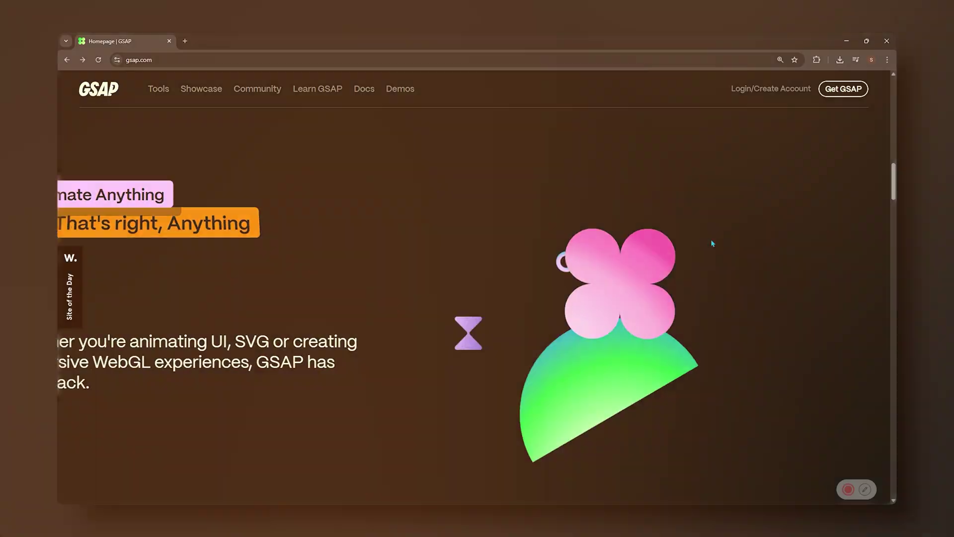
pyautogui.scroll(-3, 711, 240)
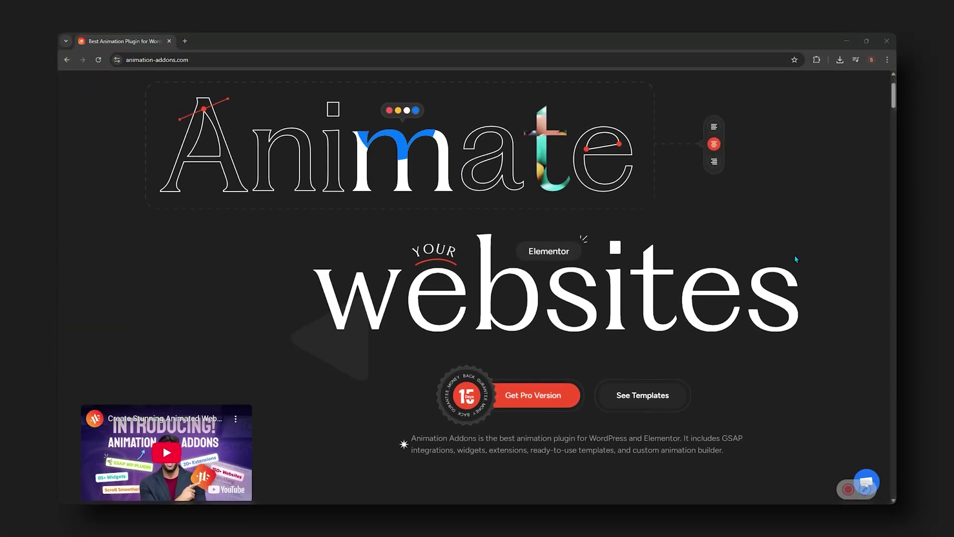
pyautogui.scroll(-5, 796, 259)
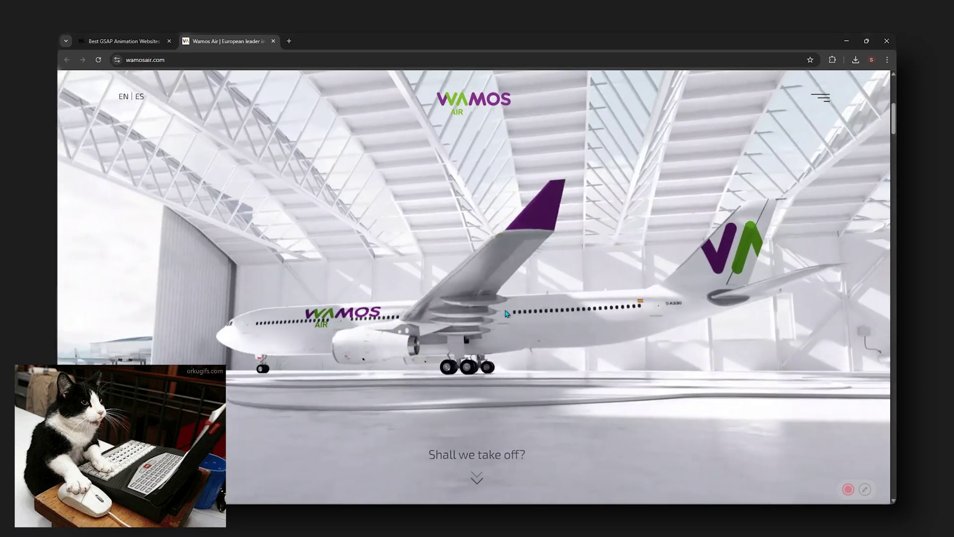
# Step: Advance the Wamos Air plane animation from the hangar through takeoff to the Services section
pyautogui.scroll(-6, 507, 313)
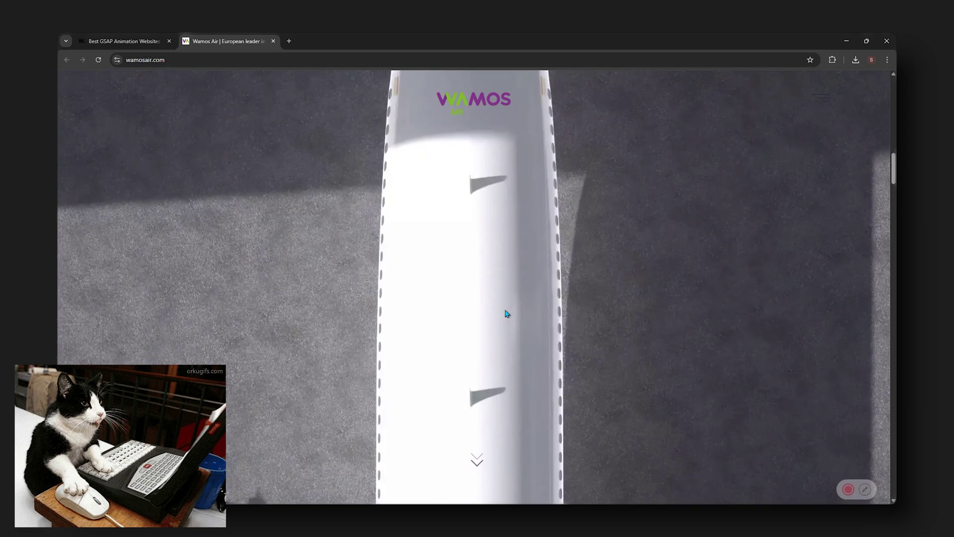
pyautogui.scroll(-5, 506, 314)
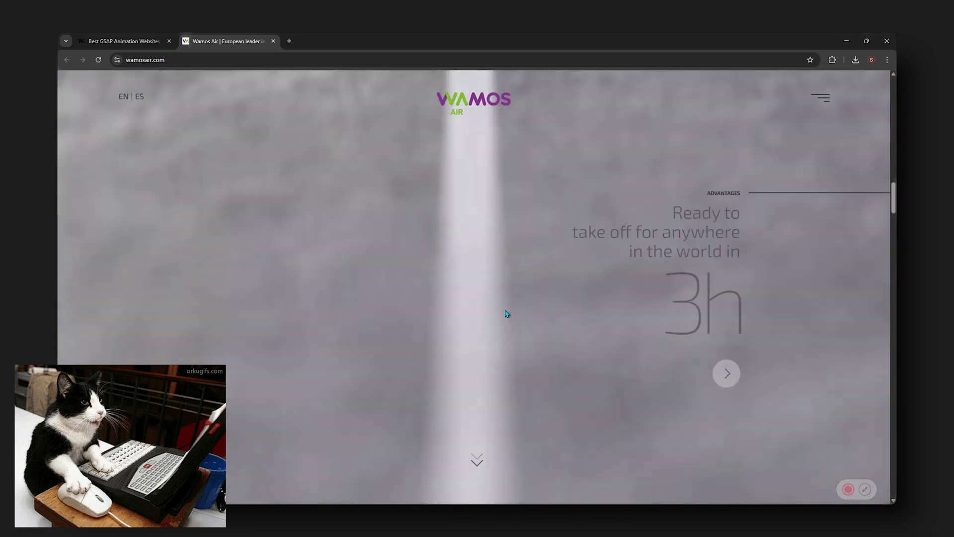
pyautogui.scroll(-5, 507, 314)
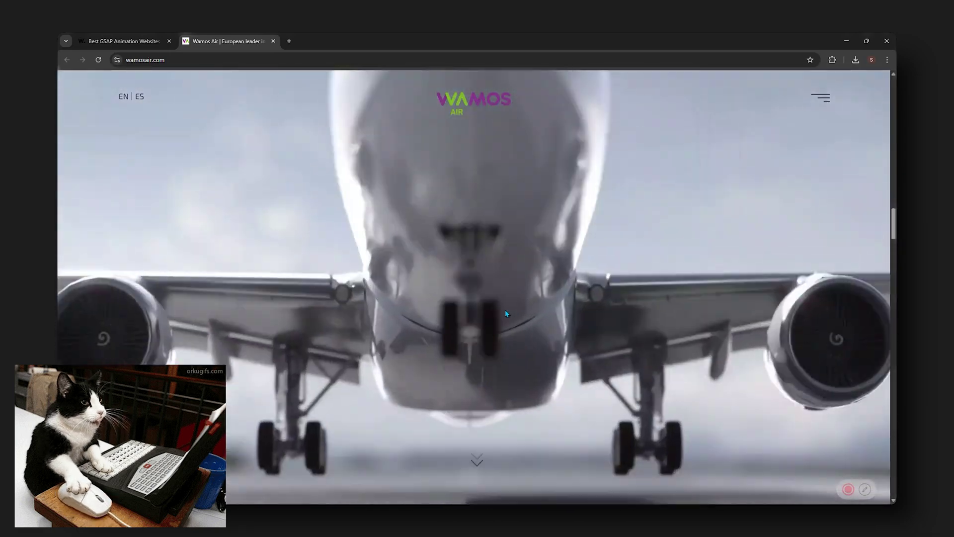
pyautogui.scroll(-5, 507, 314)
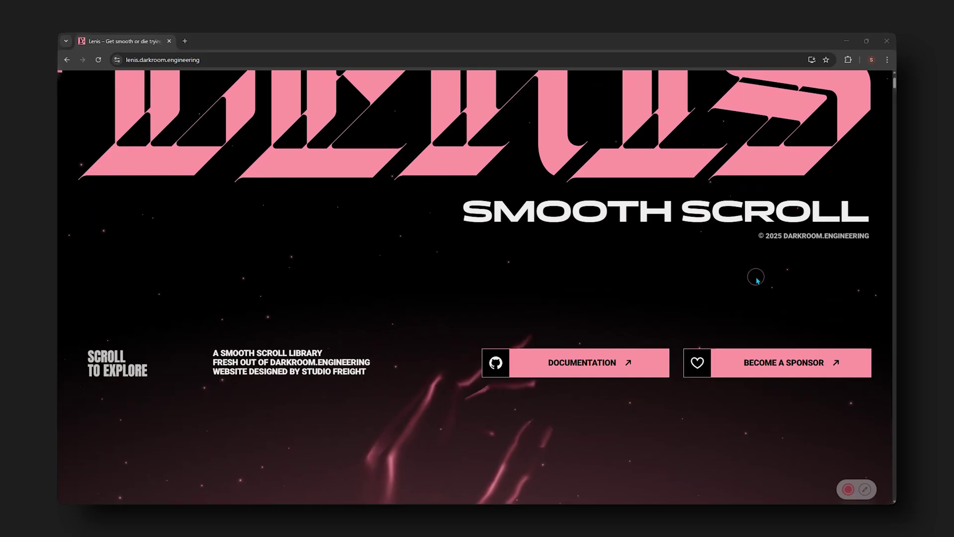
# Step: Scroll the Lenis page from the title through Why Smooth Scroll to Rethinking Smooth Scroll
pyautogui.scroll(-3, 762, 285)
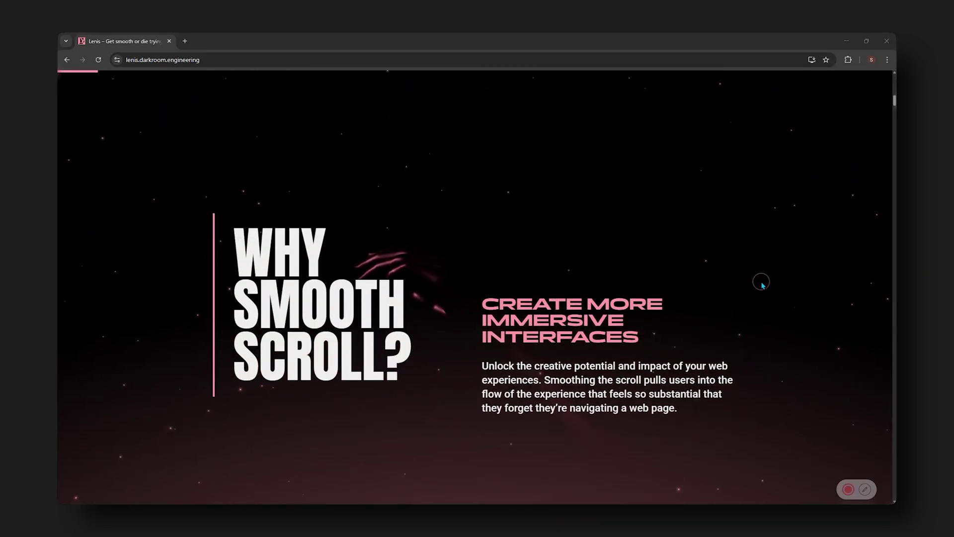
pyautogui.scroll(-3, 762, 285)
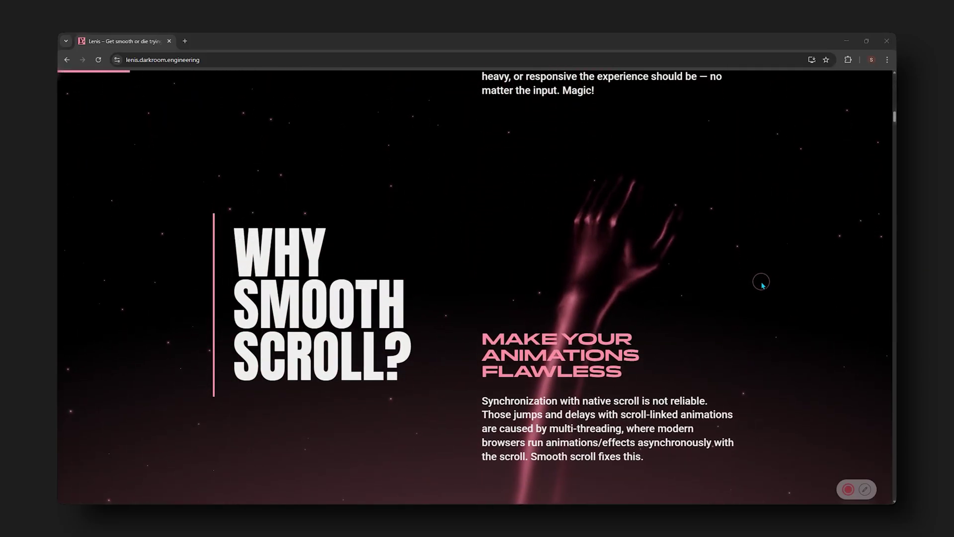
pyautogui.scroll(-6, 762, 285)
pyautogui.scroll(-3, 762, 285)
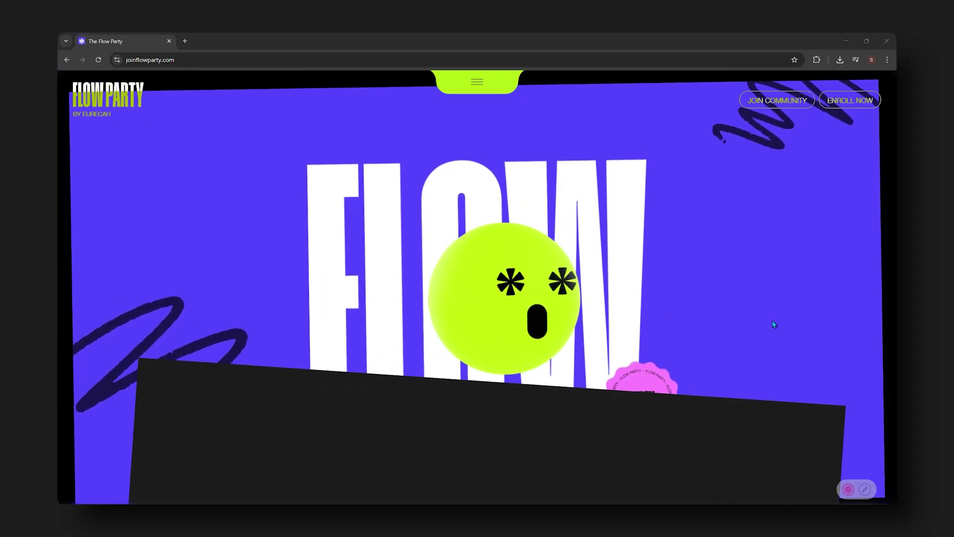
# Step: Scroll joinflowparty.com past the FLOW hero and event cards to What is the Flow Party
pyautogui.scroll(-6, 773, 324)
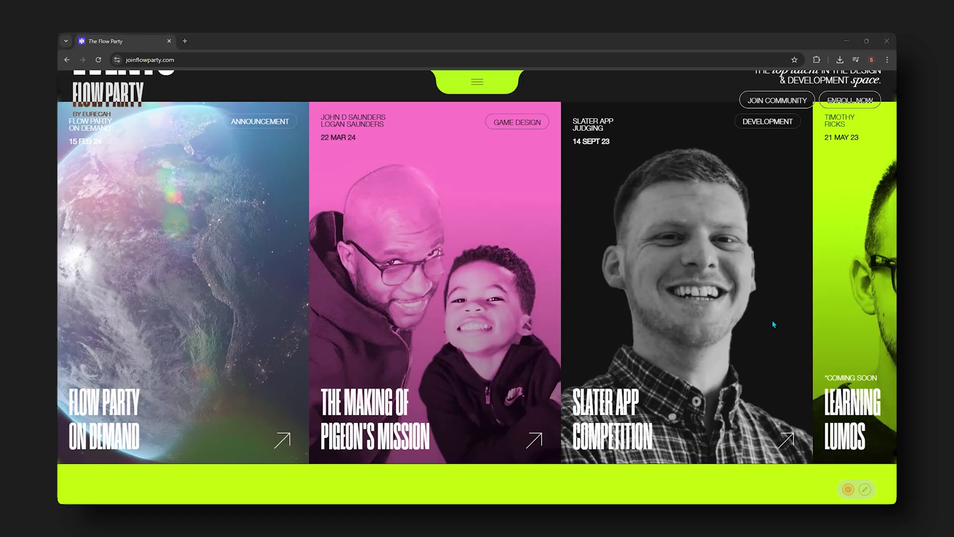
pyautogui.scroll(-2, 773, 324)
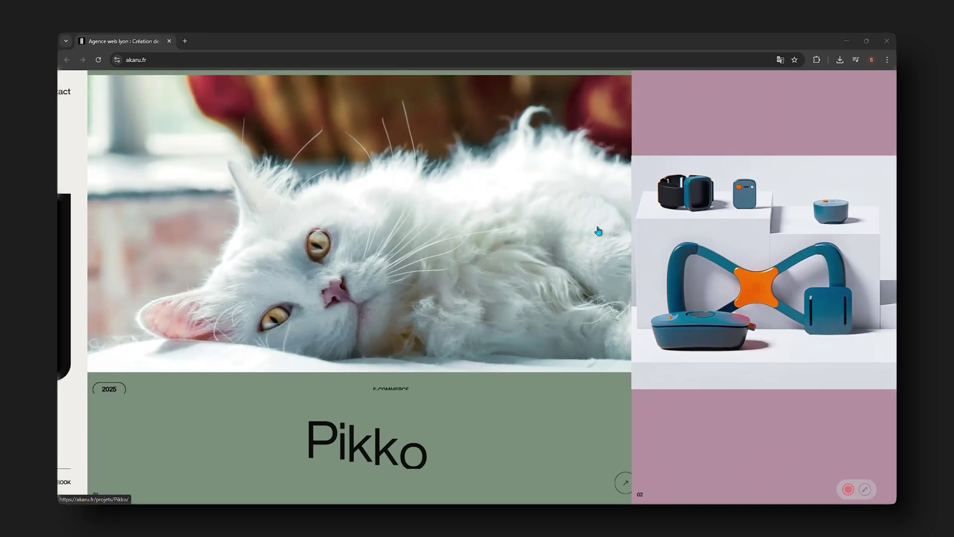
# Step: Slide akaru.fr's strip past Pikko and Hiwhasy to the projects listing with its image column
pyautogui.scroll(-10, 599, 231)
pyautogui.scroll(-10, 598, 231)
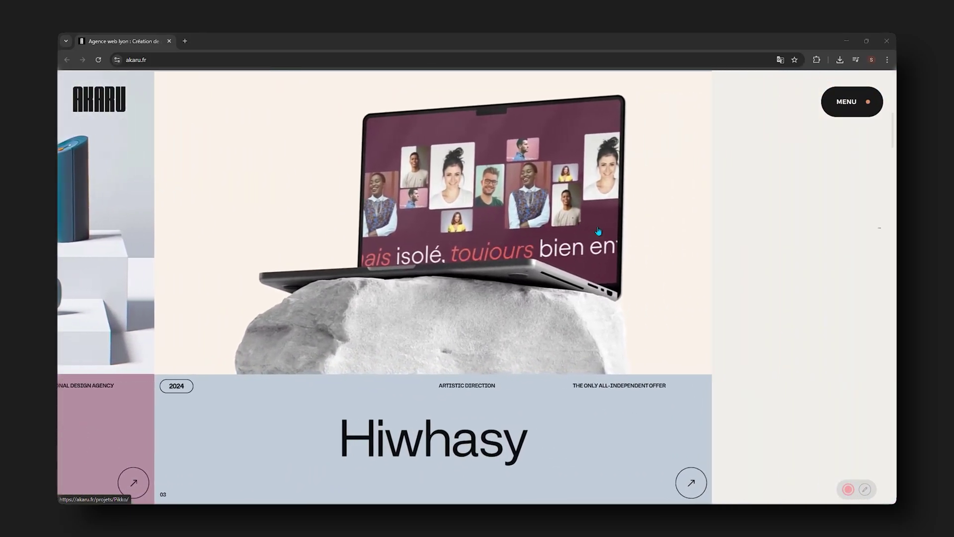
pyautogui.scroll(-10, 599, 231)
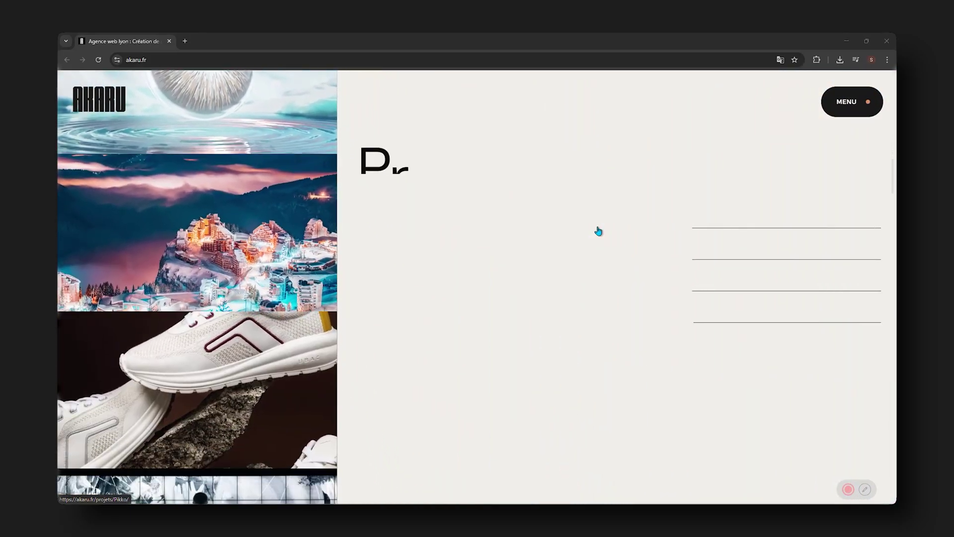
pyautogui.scroll(-3, 598, 231)
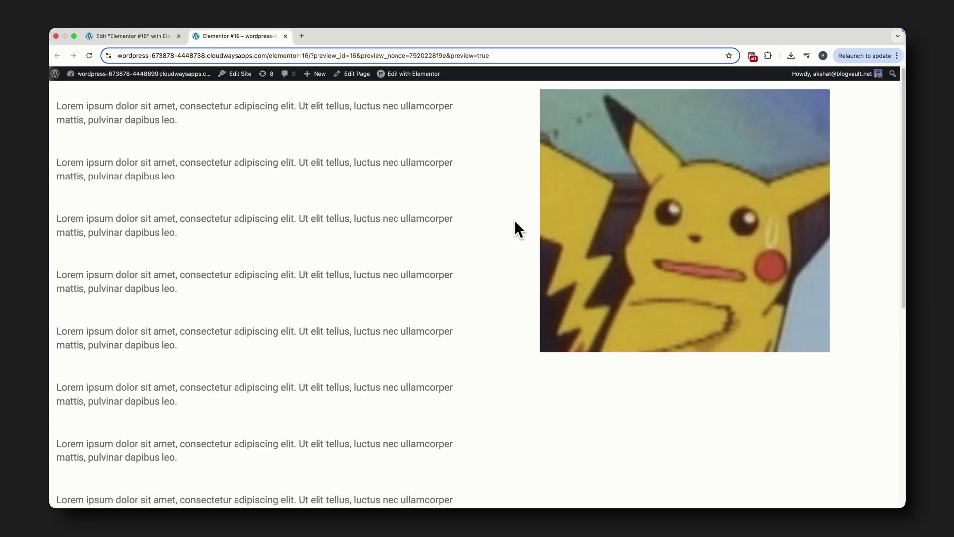
pyautogui.scroll(-2, 544, 221)
pyautogui.scroll(1, 528, 229)
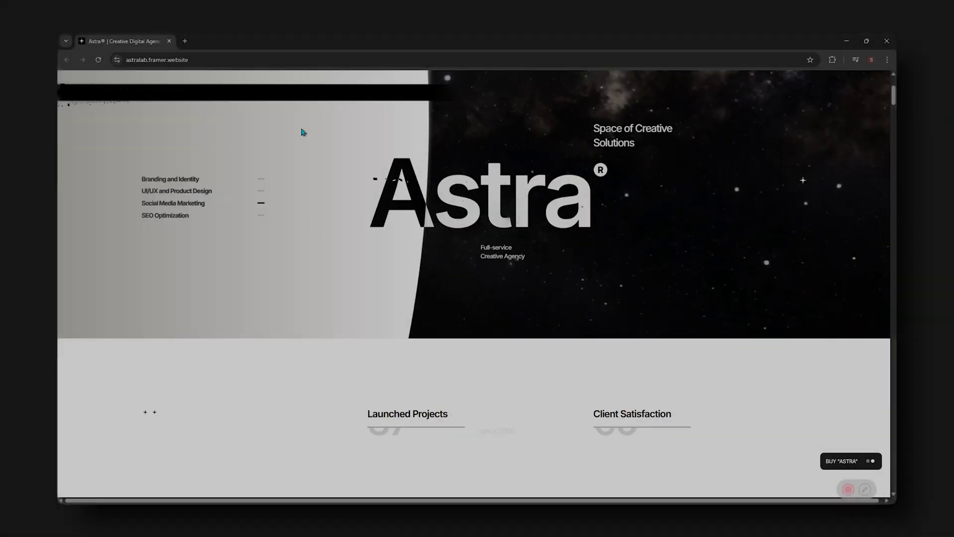
# Step: Scroll the Astra homepage past the hero, stats and team block to the Services heading
pyautogui.scroll(-10, 400, 166)
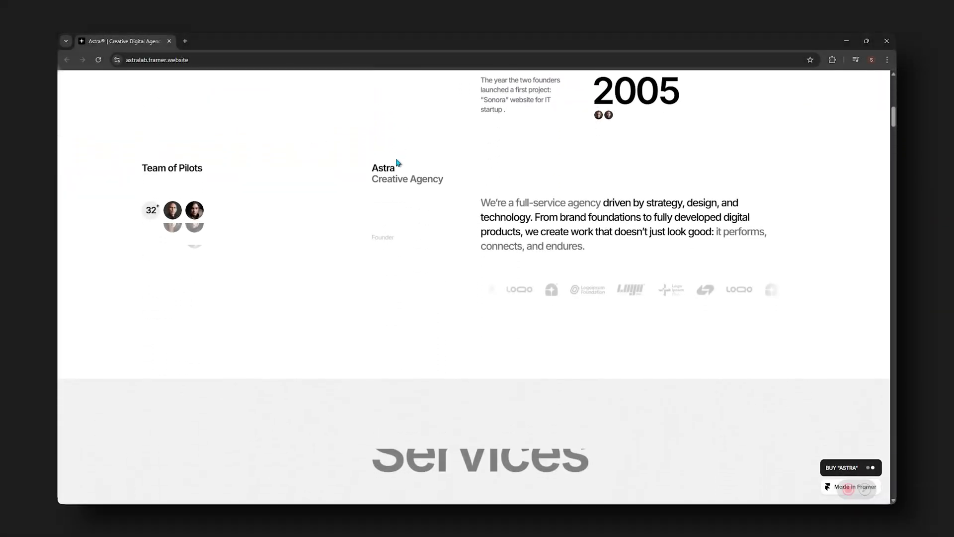
pyautogui.scroll(-3, 407, 166)
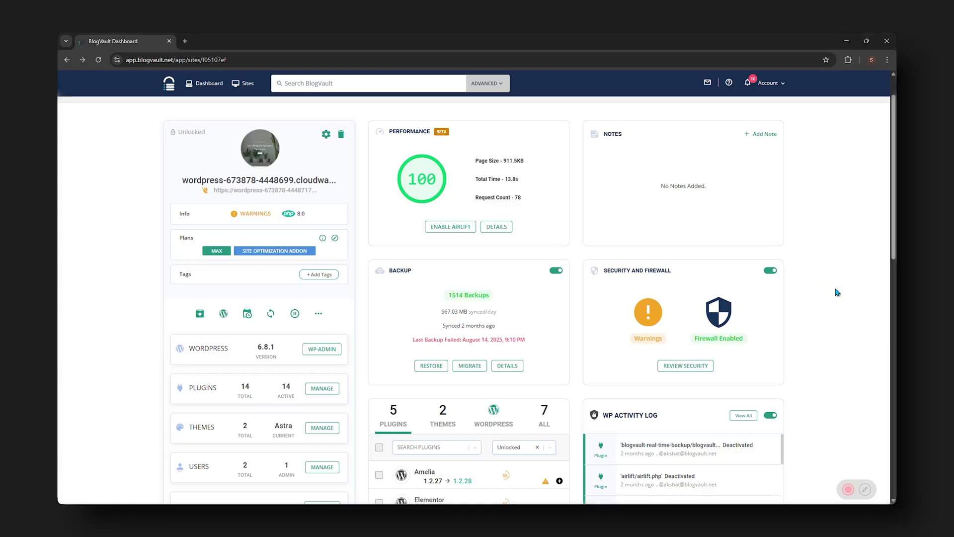
# Step: Scroll to BlogVault's Staging card and start adding a staging site for the WordPress site
pyautogui.scroll(-5, 837, 292)
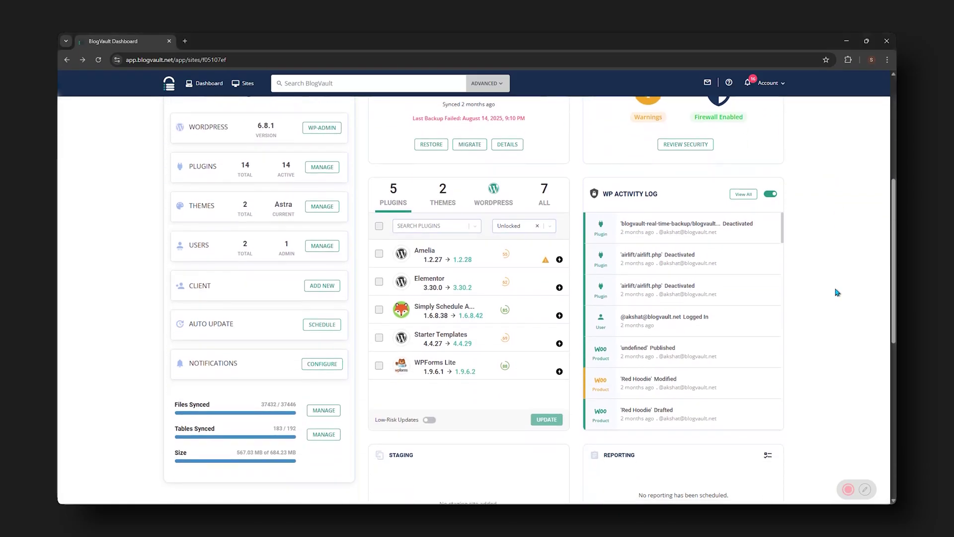
pyautogui.scroll(-3, 837, 292)
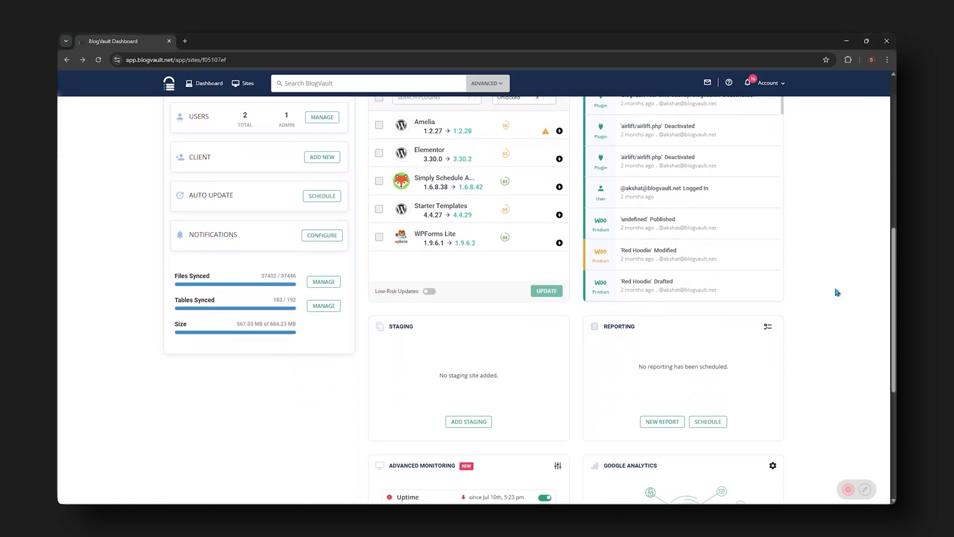
pyautogui.click(469, 422)
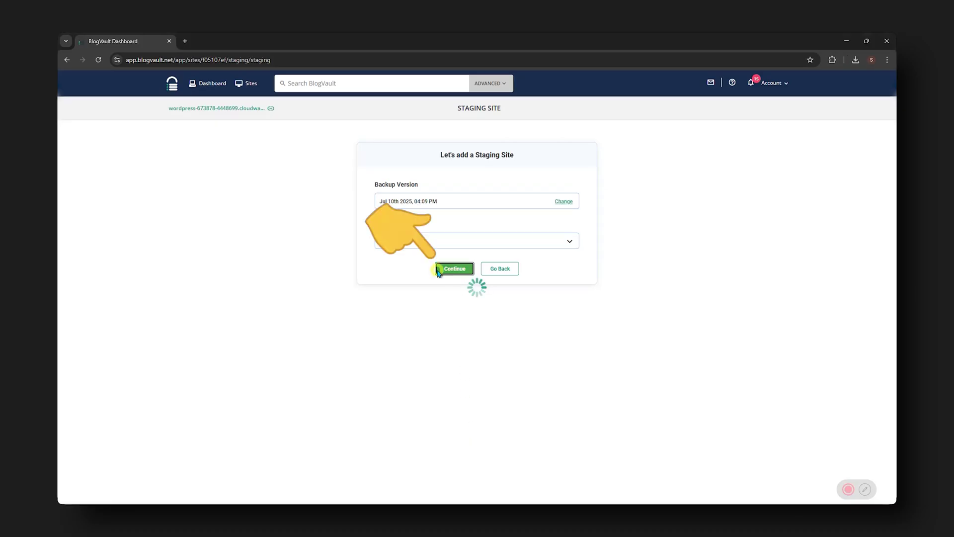